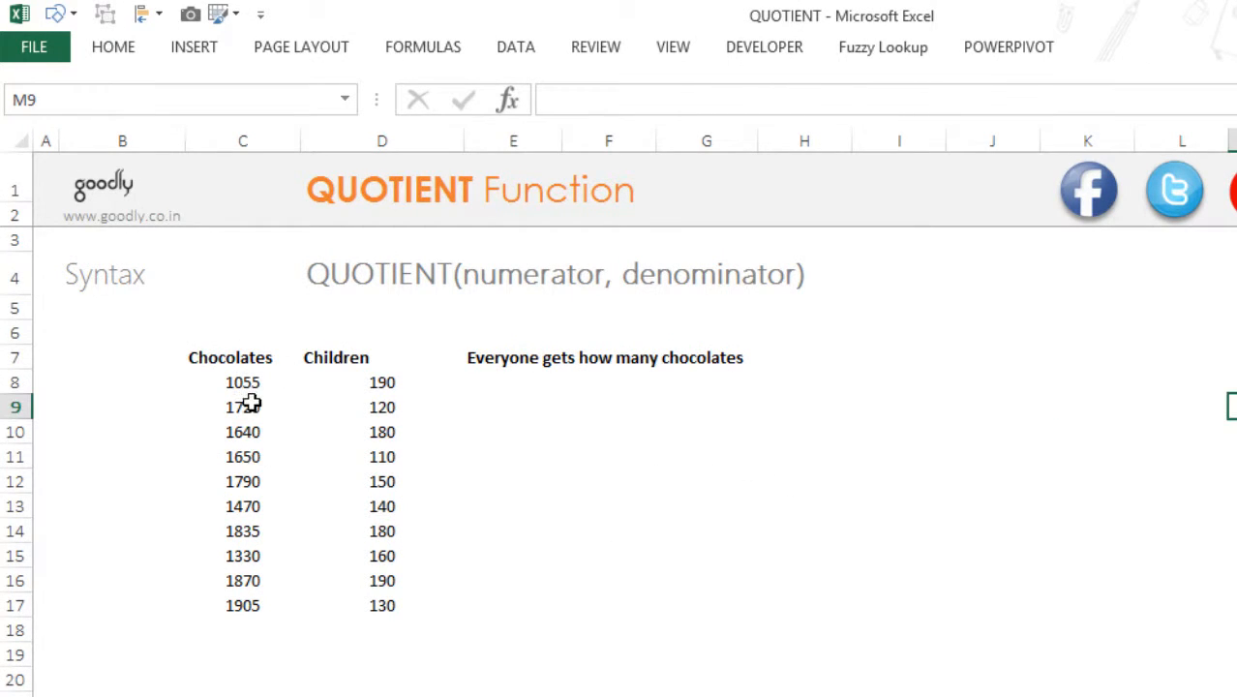
- Enter a plain division of C8 by D8 in the first share cell E8
drag(243, 383, 255, 606)
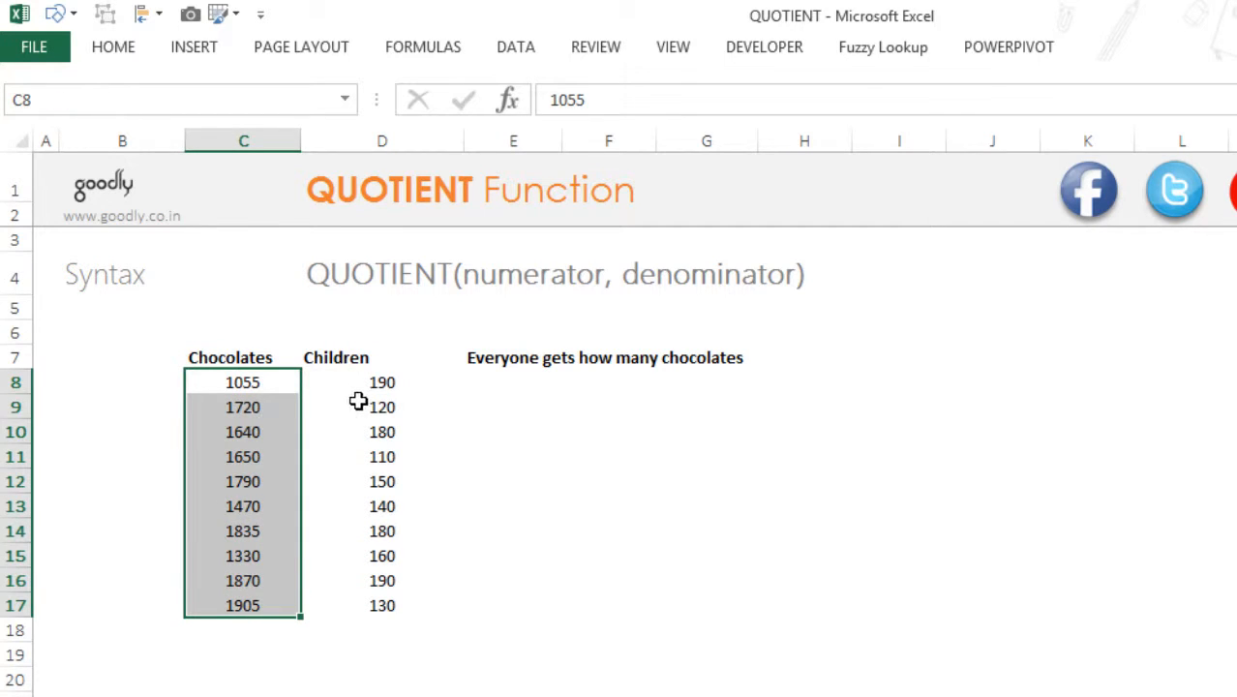
drag(382, 383, 390, 610)
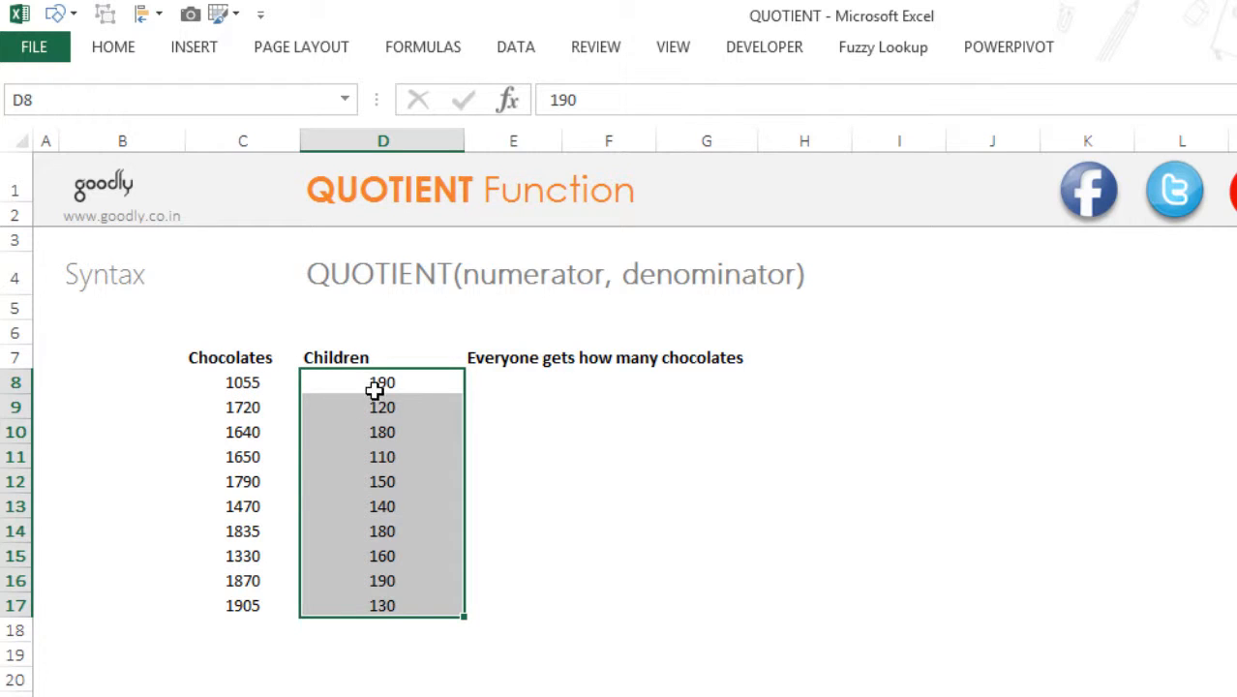
click(513, 383)
text(=)
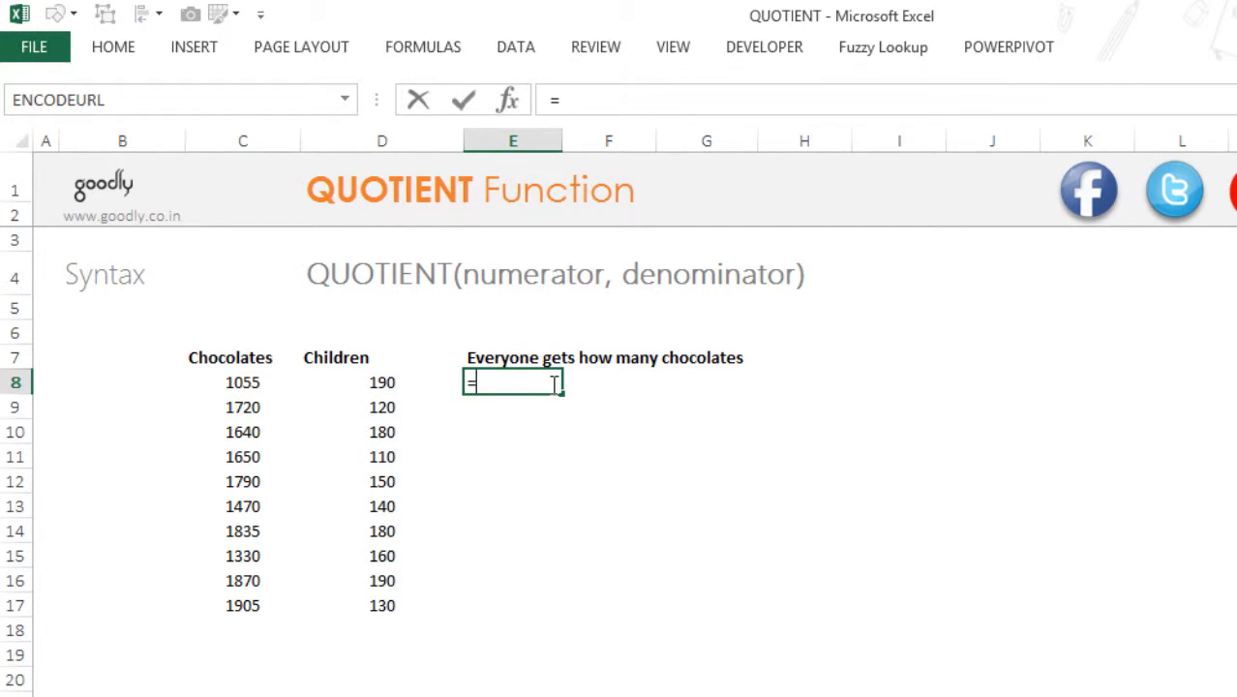
text(C8/D8)
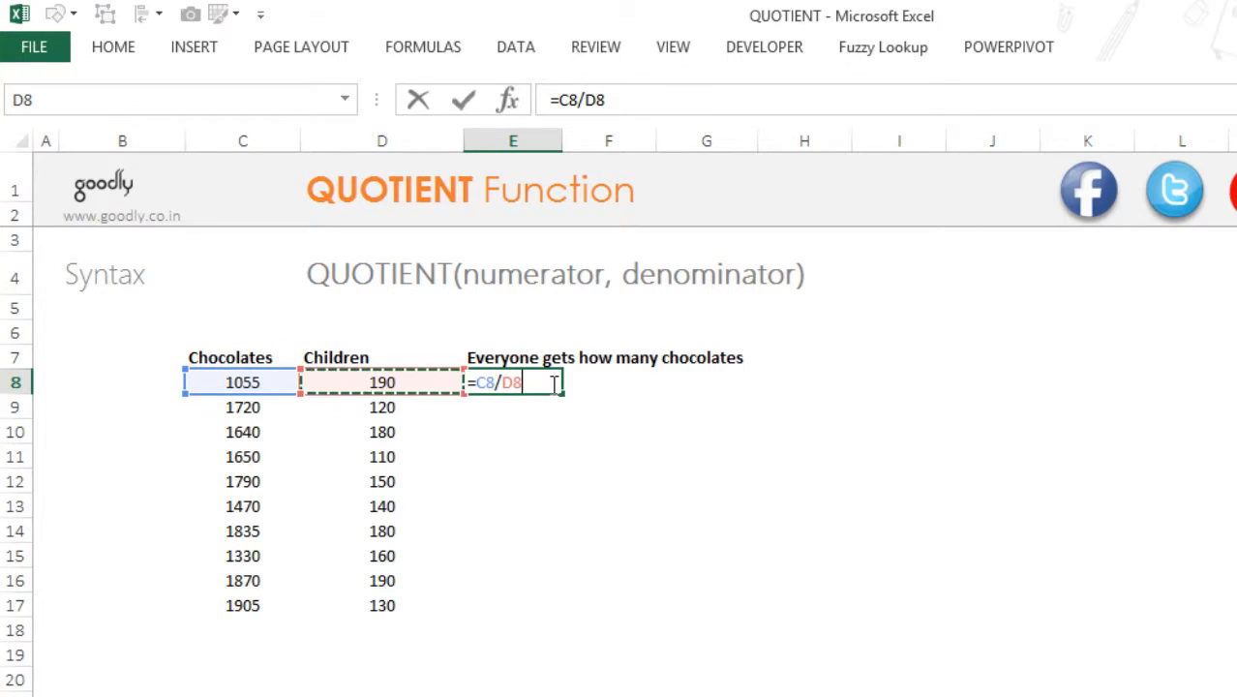
key(Return)
- Fill the division down E8:E17, then clear the decimal results
key(Left)
key(ctrl+Down)
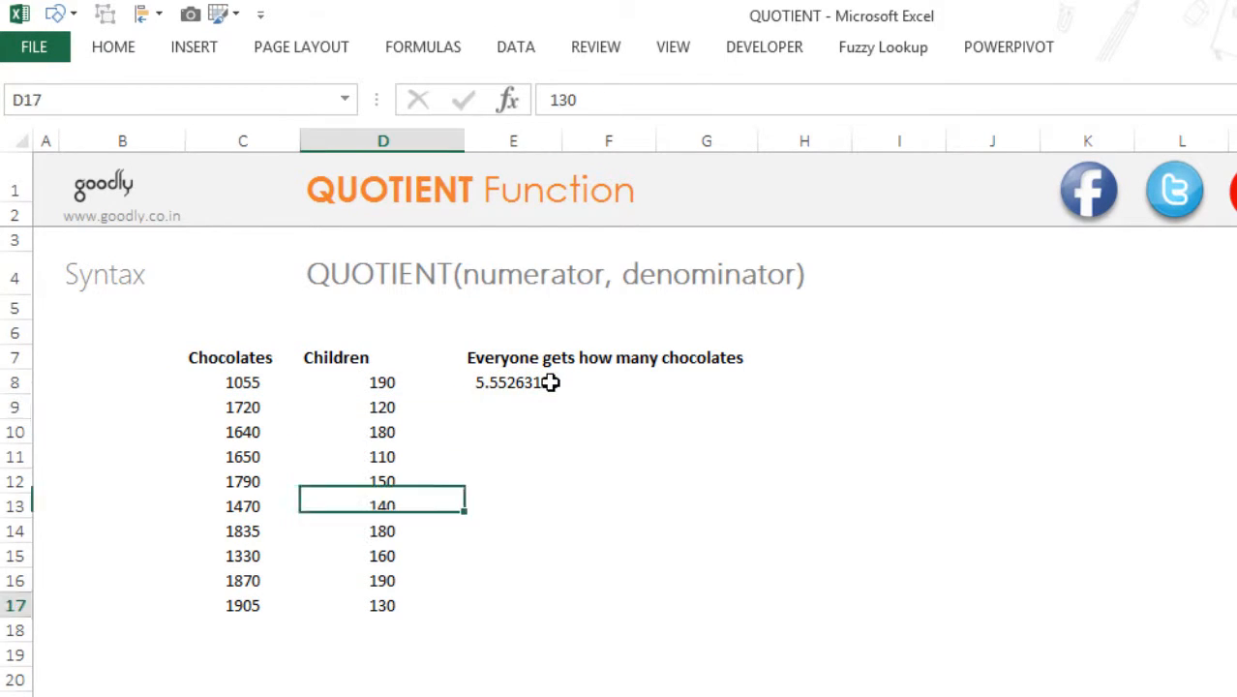
key(Right)
key(ctrl+shift+Up)
key(ctrl+d)
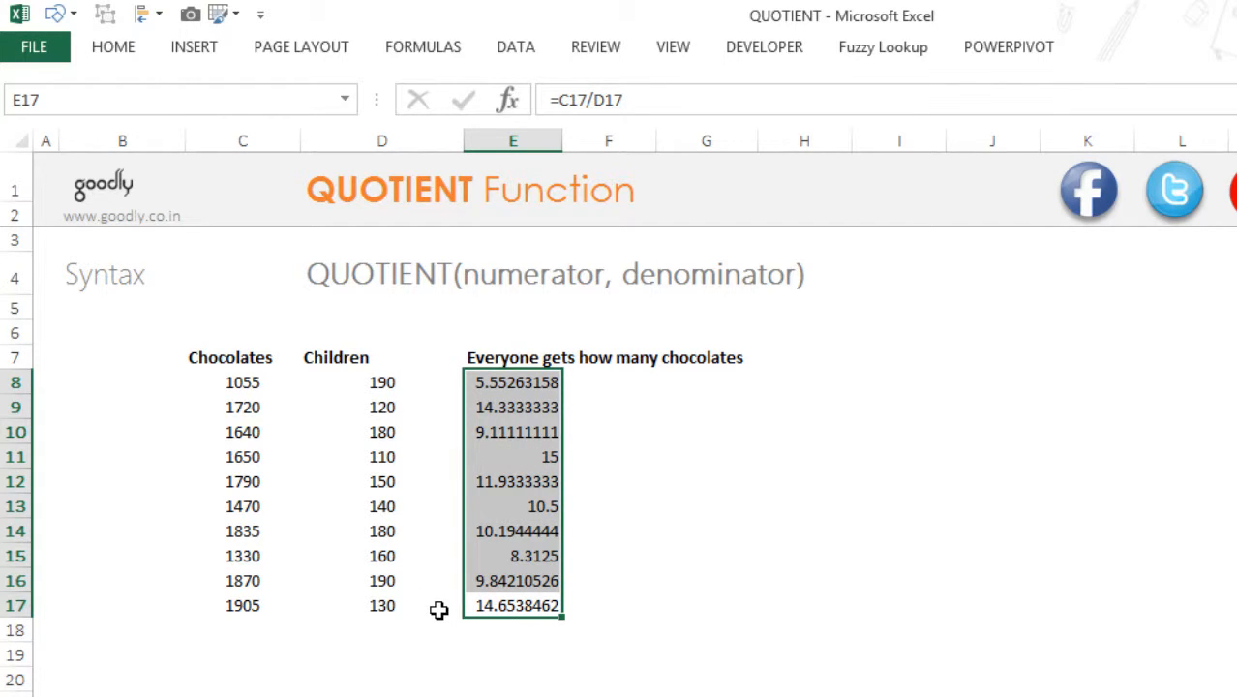
key(Delete)
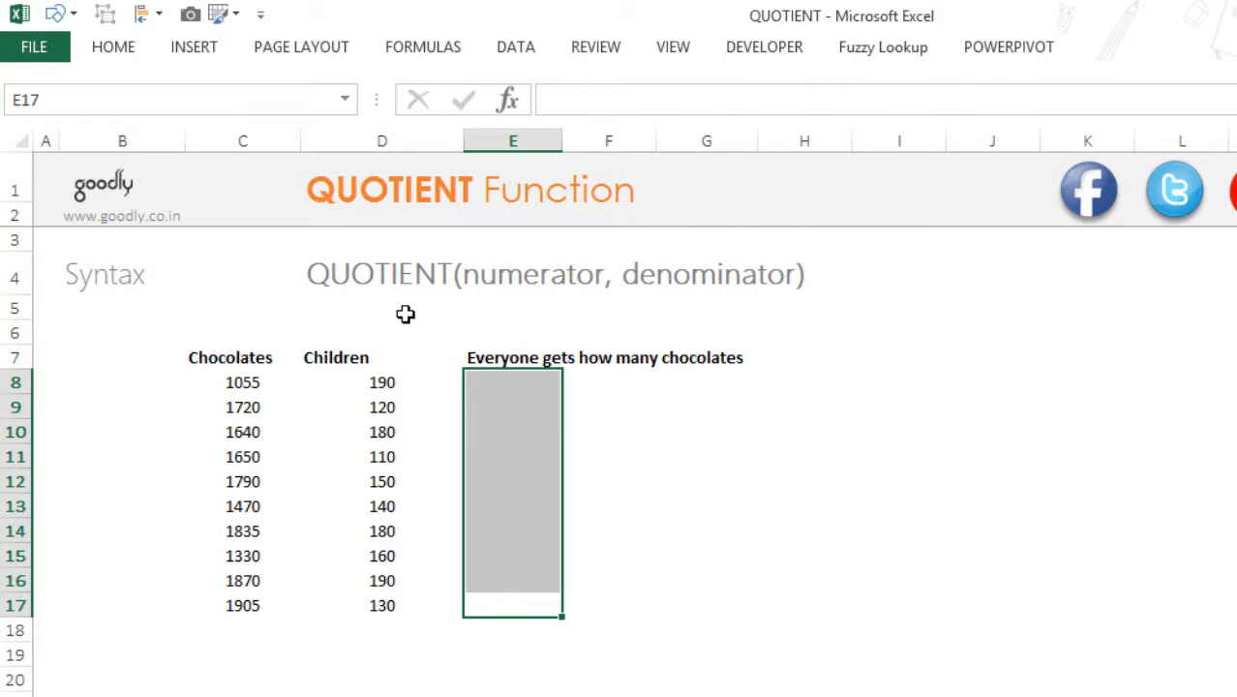
- Enter =QUOTIENT(C8,D8) in E8, giving the whole-number share 5
click(513, 387)
text(=)
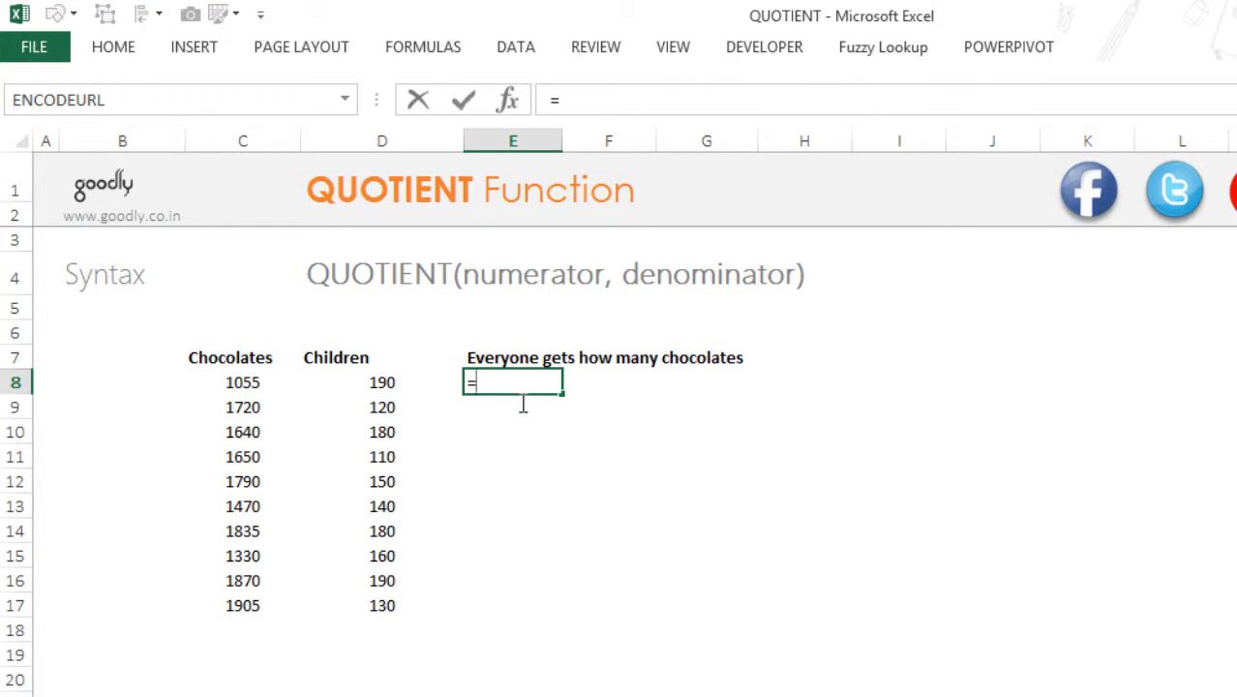
text(qu)
key(Tab)
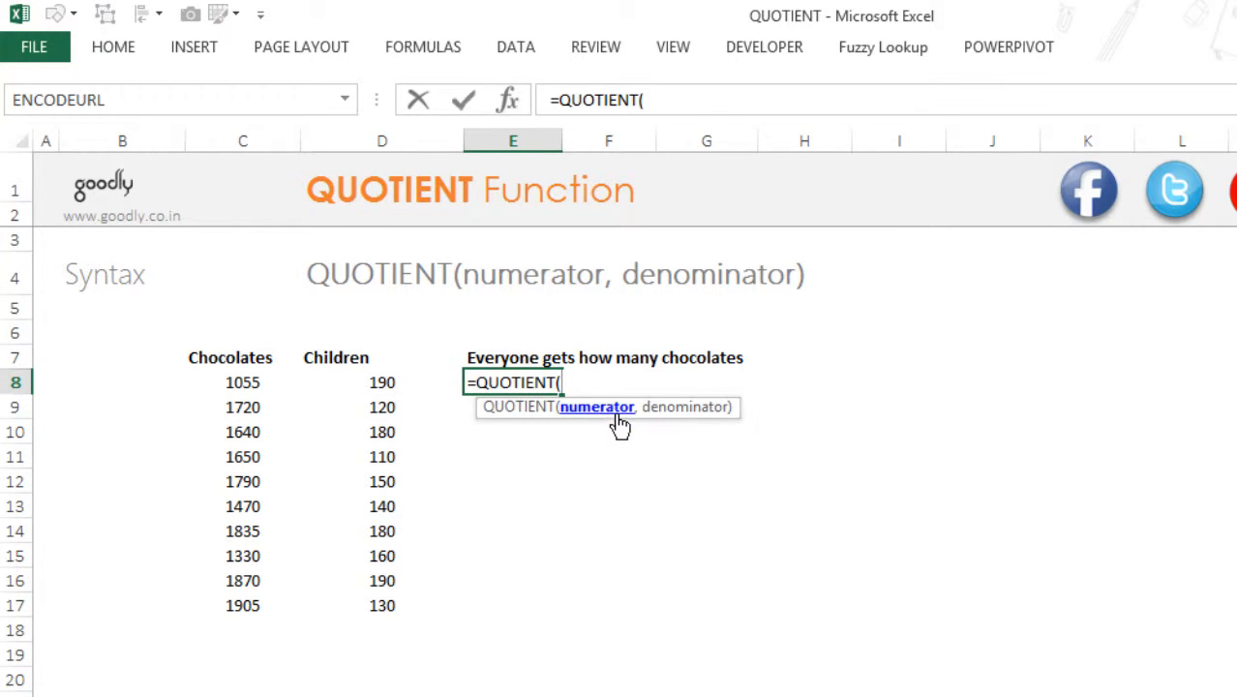
click(262, 382)
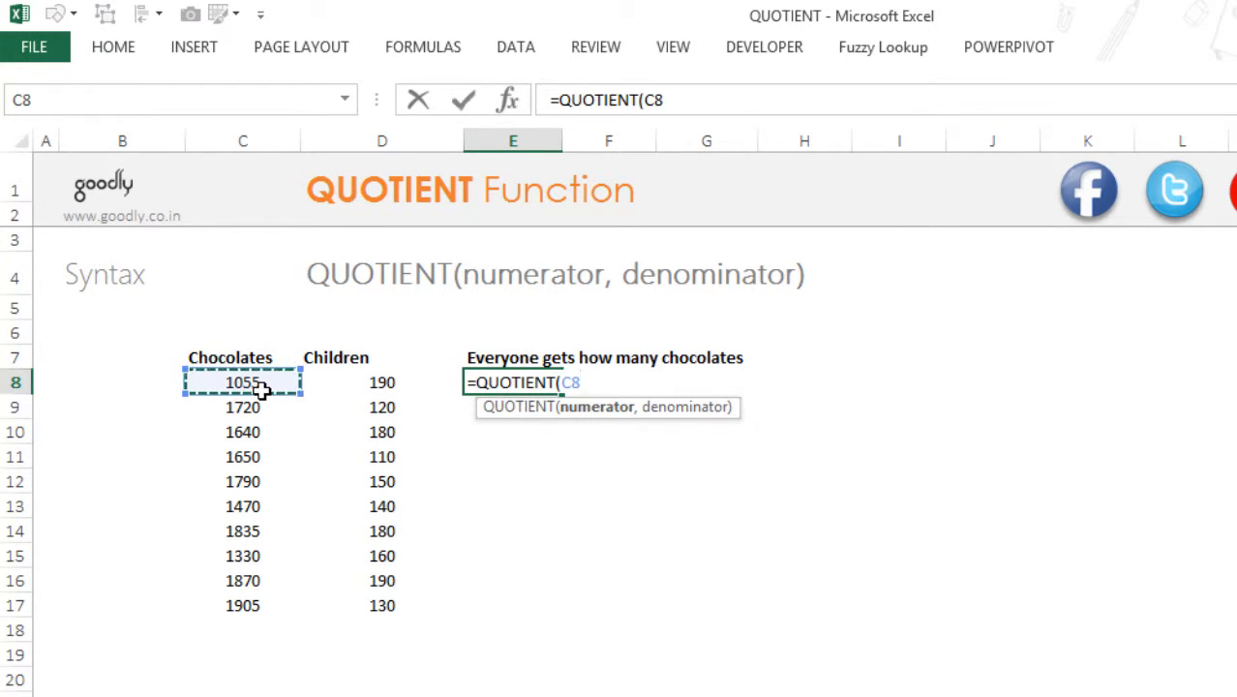
text(,)
click(354, 384)
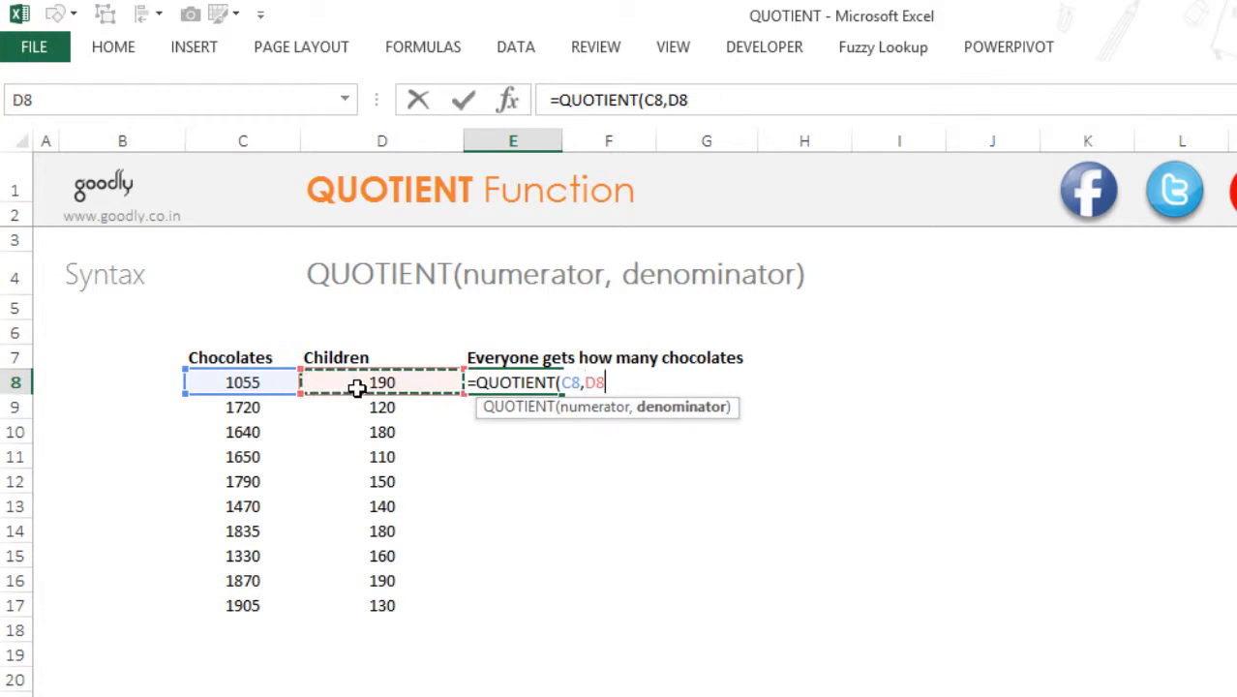
text())
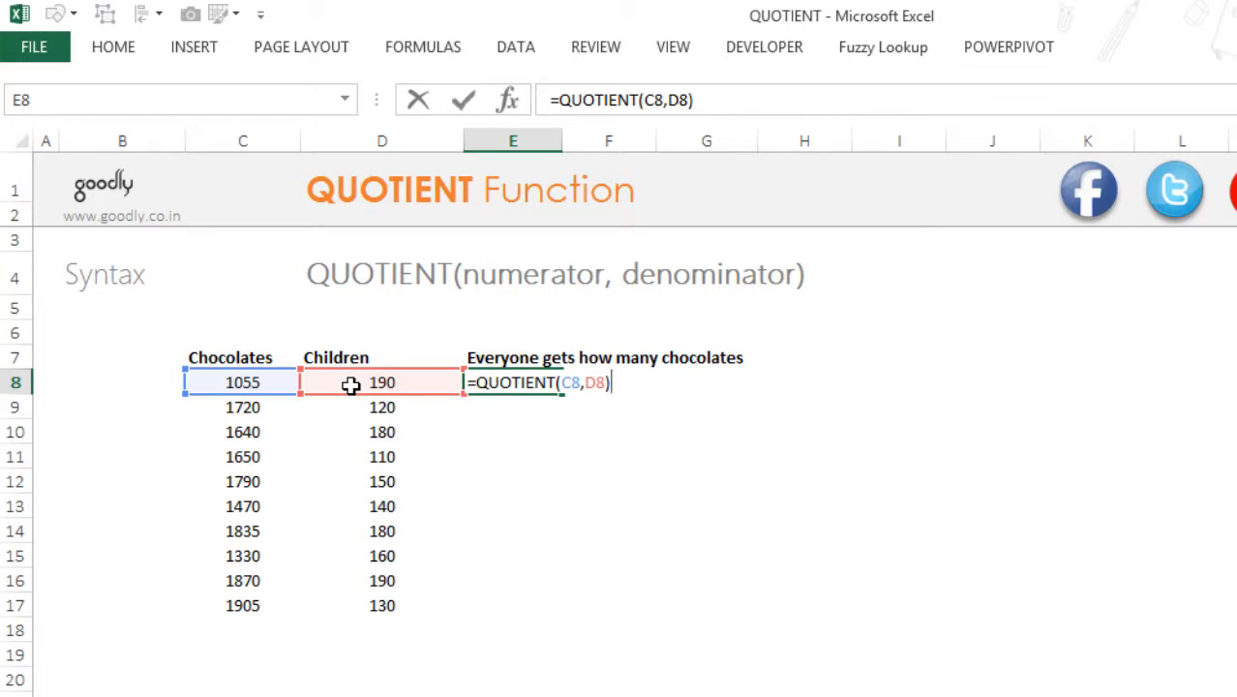
key(ctrl+Return)
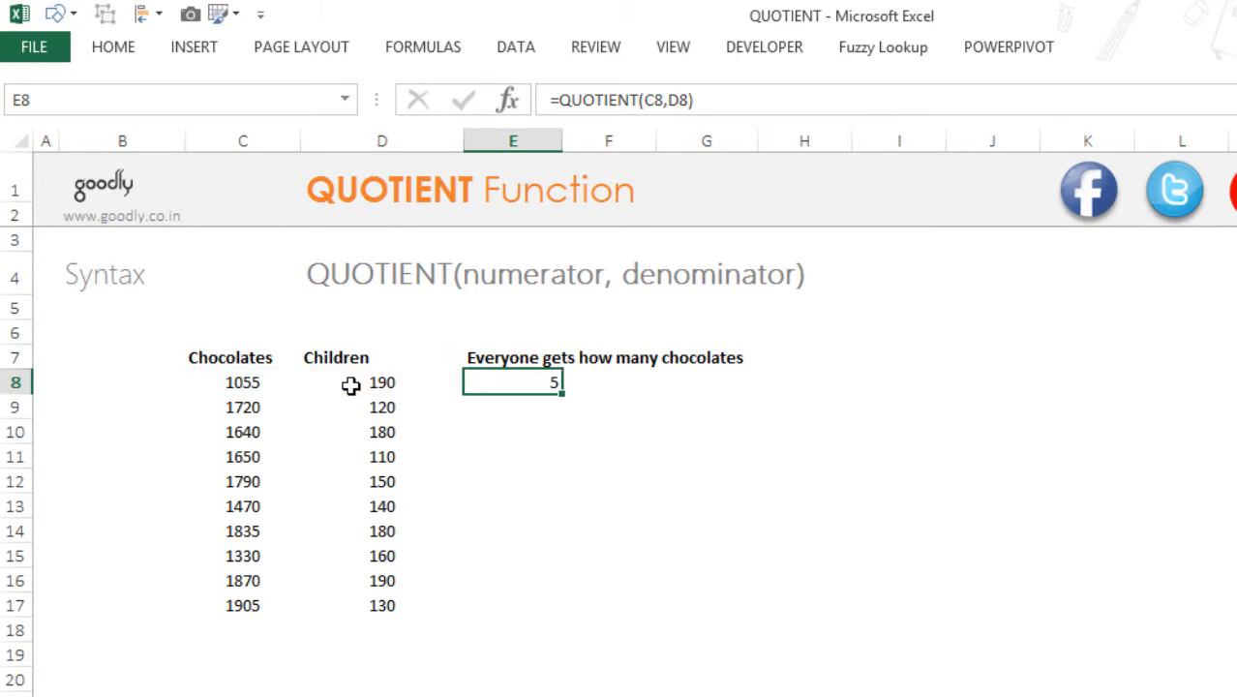
- Fill the QUOTIENT formula down E8:E17, giving shares 5, 14, 9, 15, 11, 10, 10, 8, 9, 14
key(Left)
key(ctrl+Down)
key(Right)
key(ctrl+shift+Up)
key(ctrl+d)
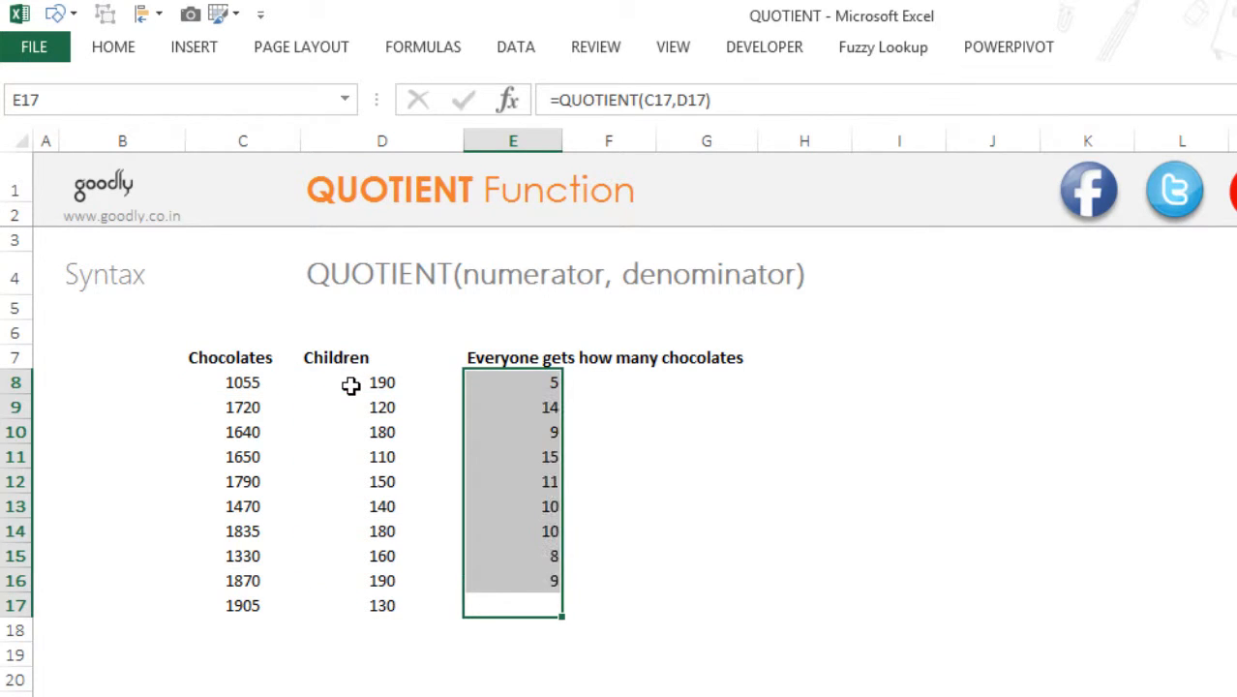